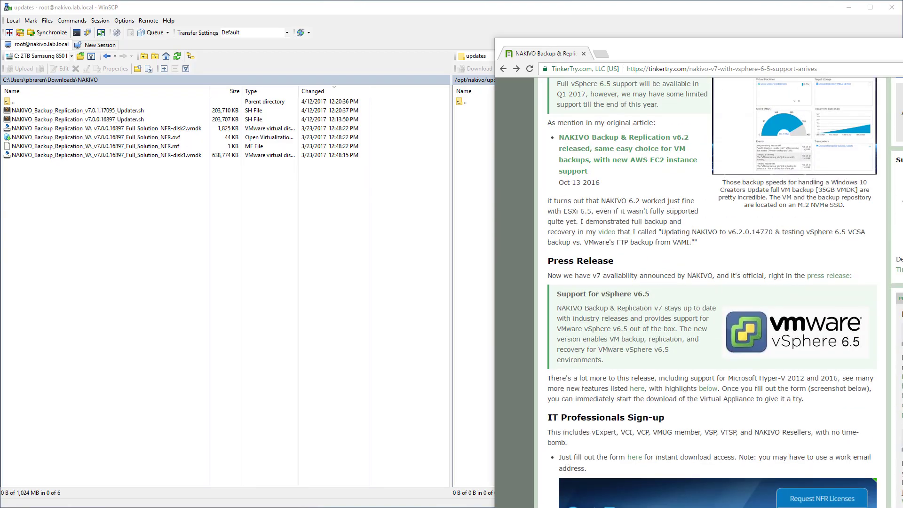
Step: Locate the Apr 12 2017 Update and start downloading NAKIVO_Backup_Replication_v7.0.1.17095_Updater.sh
{"action": "scroll", "coordinate": [753, 288], "scroll_direction": "down", "scroll_amount": 20}
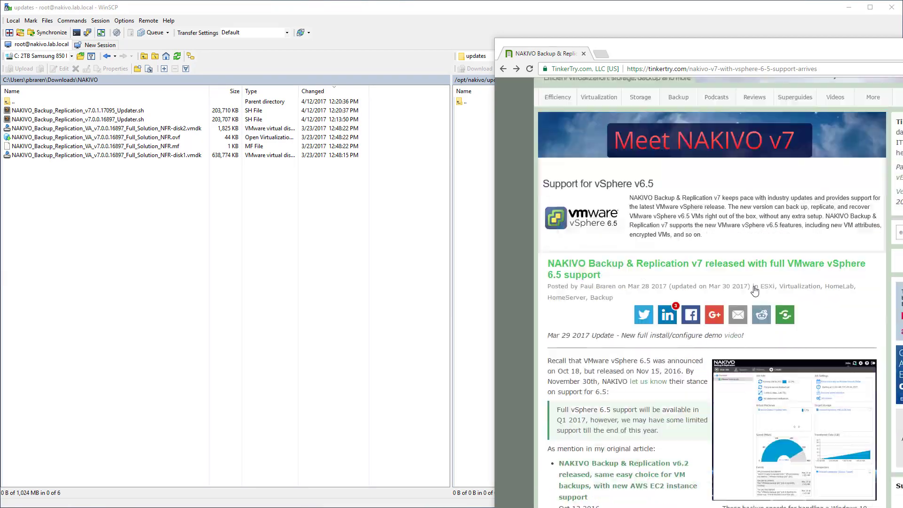
{"action": "scroll", "coordinate": [754, 290], "scroll_direction": "down", "scroll_amount": 20}
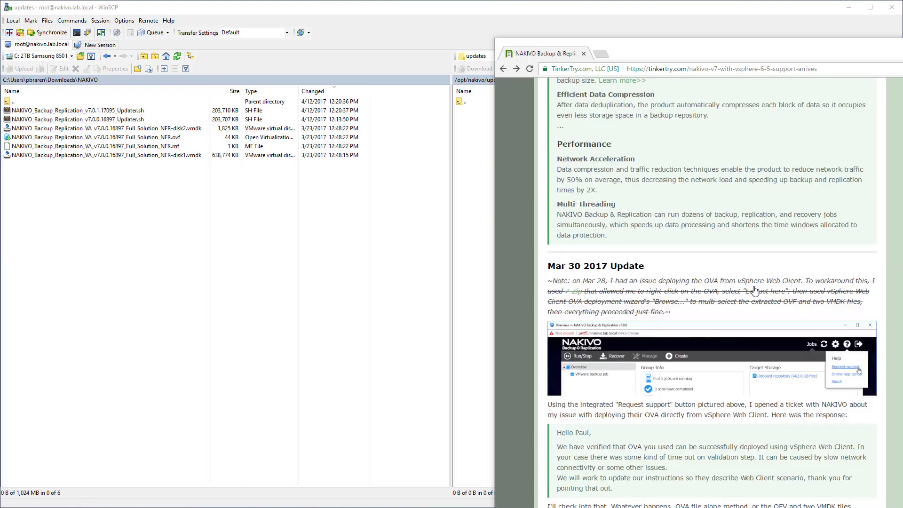
{"action": "scroll", "coordinate": [754, 290], "scroll_direction": "up", "scroll_amount": 8}
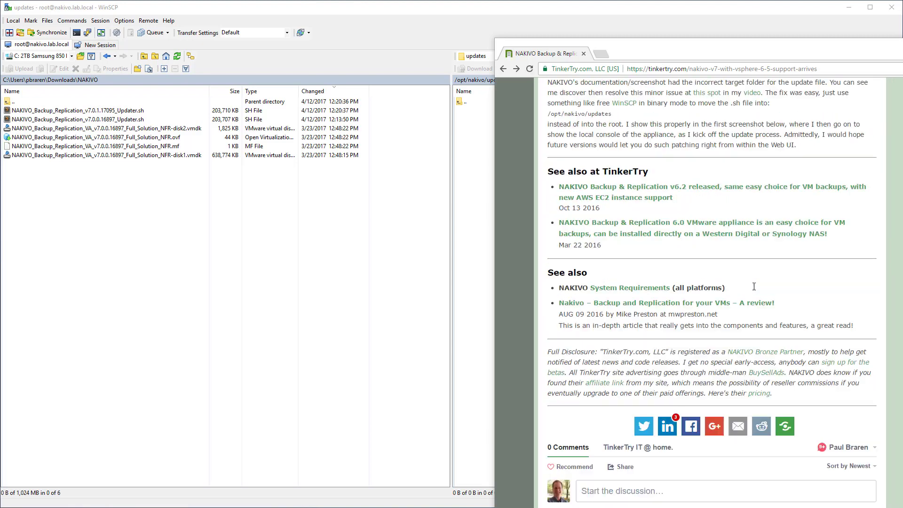
{"action": "scroll", "coordinate": [754, 290], "scroll_direction": "up", "scroll_amount": 1}
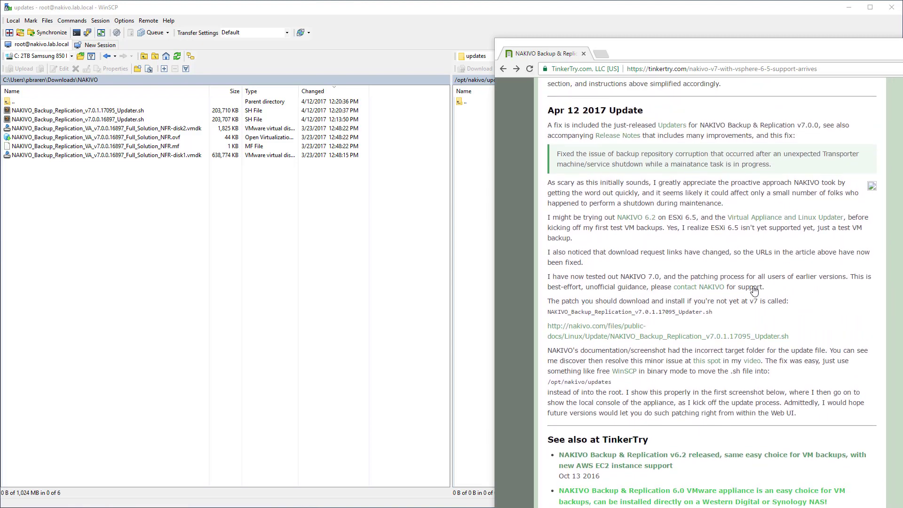
{"action": "left_click", "coordinate": [637, 336]}
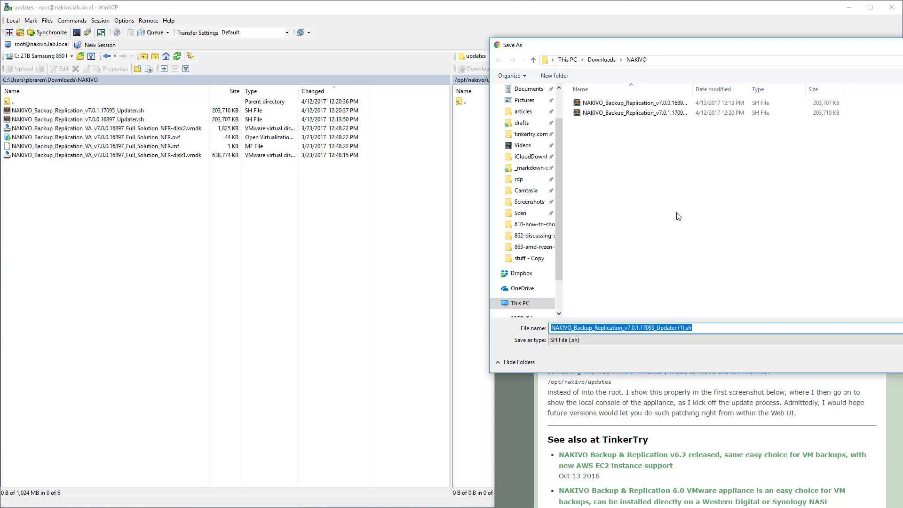
Step: Widen the file names to confirm the 7.0.1.17095 updater is already downloaded, then cancel saving
{"action": "left_click_drag", "start_coordinate": [692, 90], "coordinate": [766, 96]}
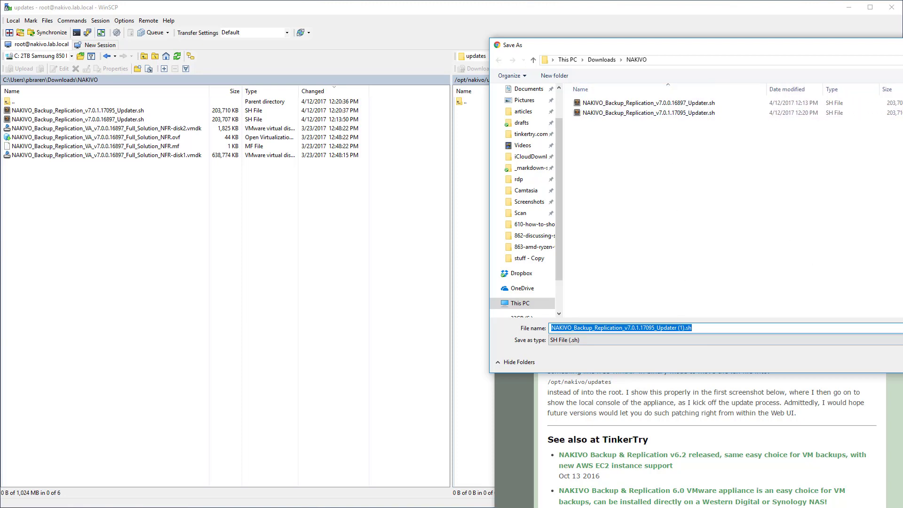
{"action": "key", "text": "Escape"}
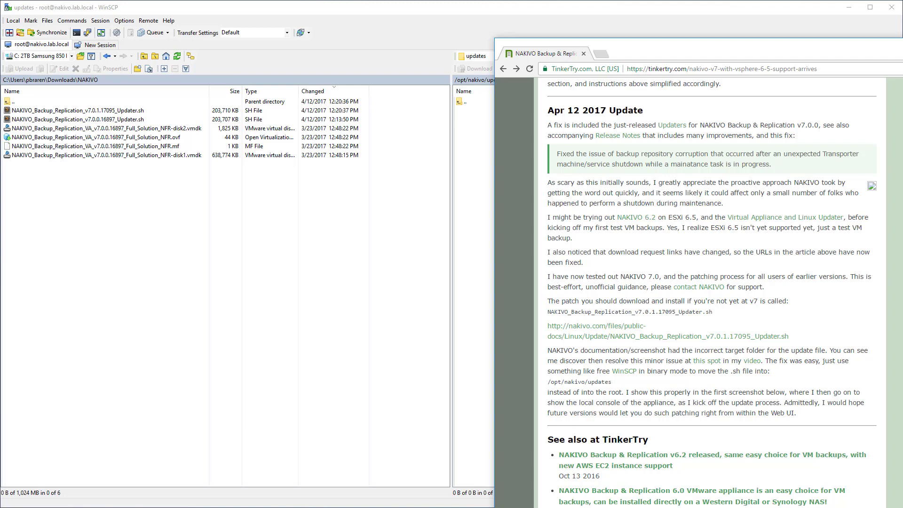
Step: Copy the 7.0.1.17095 Updater.sh from the local pane into the appliance's /opt/nakivo/updates folder
{"action": "key", "text": "alt+Tab"}
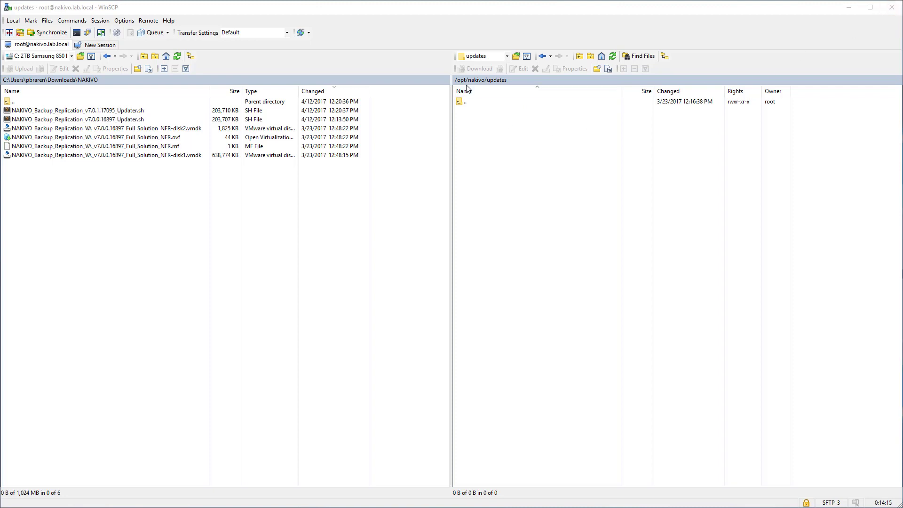
{"action": "double_click", "coordinate": [465, 102]}
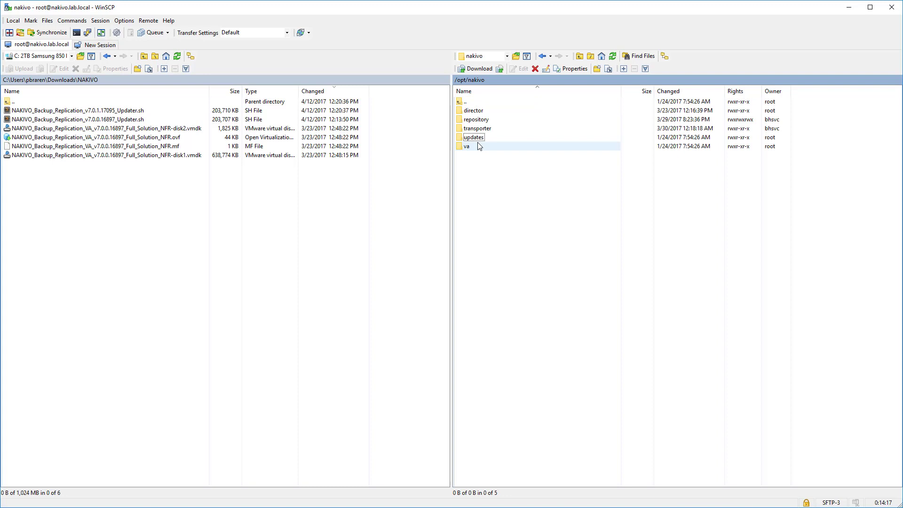
{"action": "double_click", "coordinate": [473, 137]}
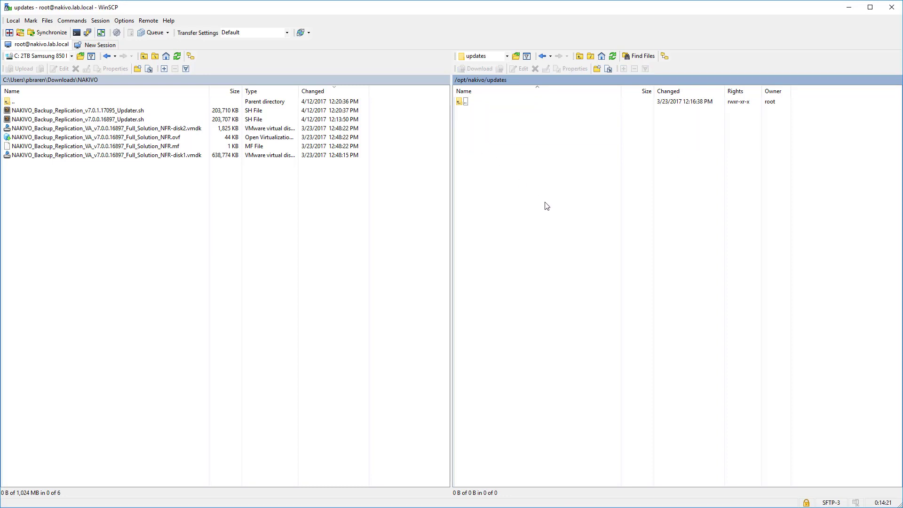
{"action": "left_click_drag", "start_coordinate": [129, 111], "coordinate": [567, 168]}
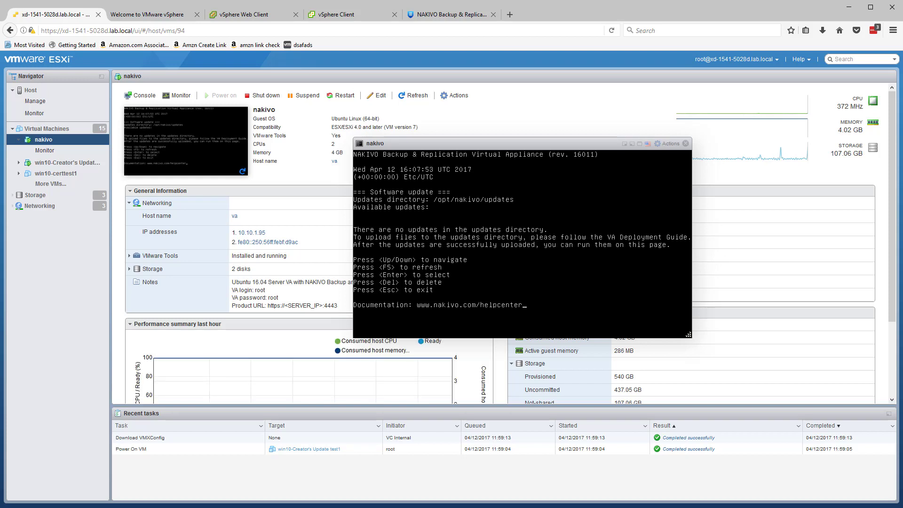
Step: Go back to the console main menu and reopen Software update so the 7.0.1.17095 updater appears
{"action": "key", "text": "Escape"}
{"action": "key", "text": "Up"}
{"action": "key", "text": "Up"}
{"action": "key", "text": "Up"}
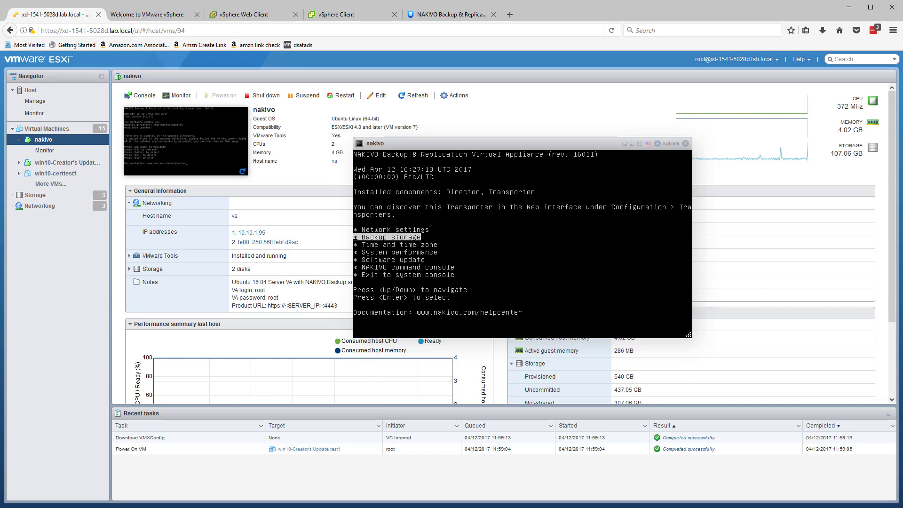
{"action": "key", "text": "Up"}
{"action": "key", "text": "Down"}
{"action": "key", "text": "Down"}
{"action": "key", "text": "Down"}
{"action": "key", "text": "Down"}
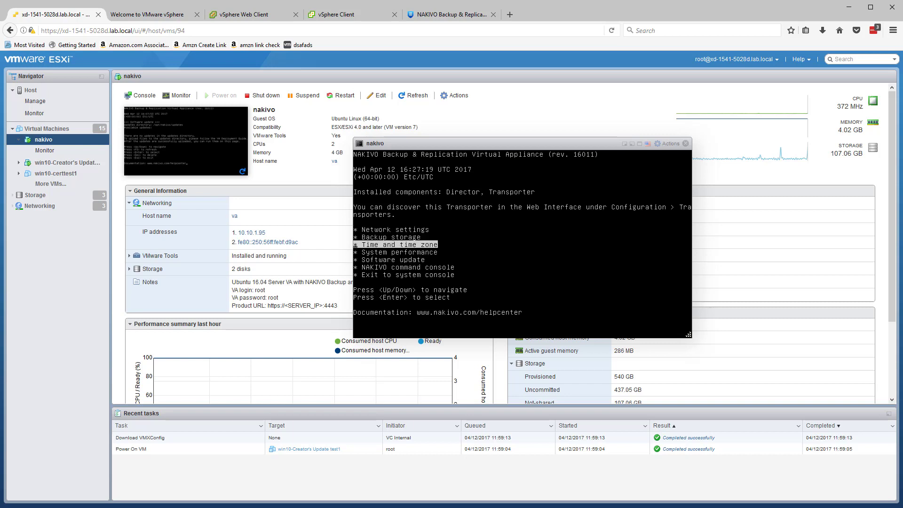
{"action": "key", "text": "Return"}
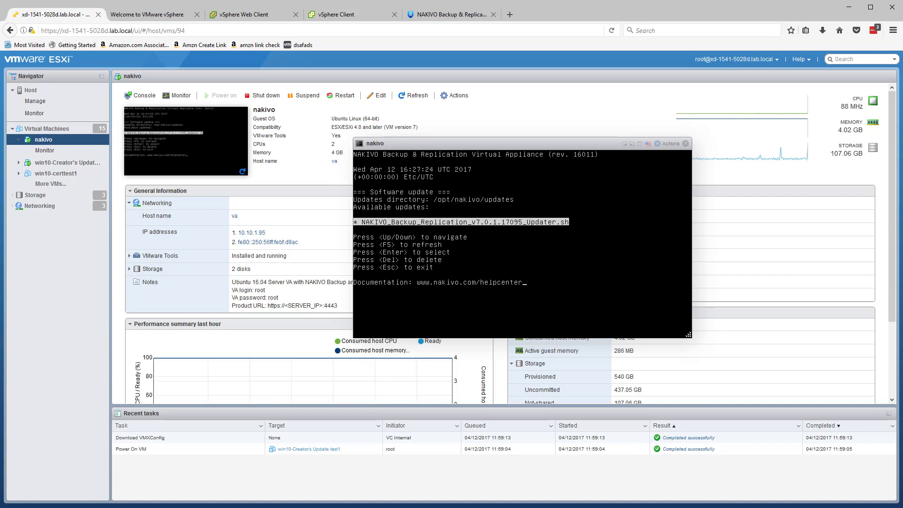
Step: Start the 7.0.1.17095 update, accept the license agreement with Y, and answer Y to proceed
{"action": "key", "text": "Return"}
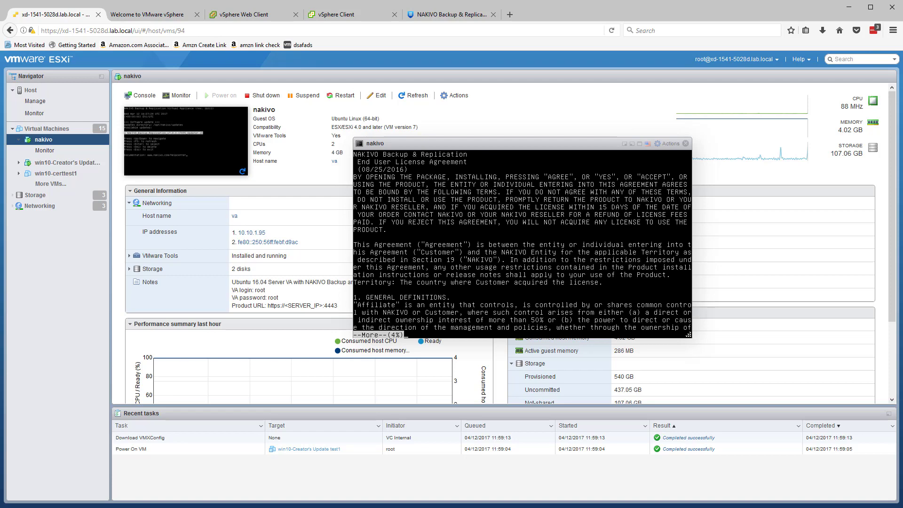
{"action": "key", "text": "space"}
{"action": "key", "text": "space"}
{"action": "key", "text": "space"}
{"action": "key", "text": "space"}
{"action": "key", "text": "space"}
{"action": "key", "text": "space"}
{"action": "key", "text": "space"}
{"action": "key", "text": "space"}
{"action": "key", "text": "space"}
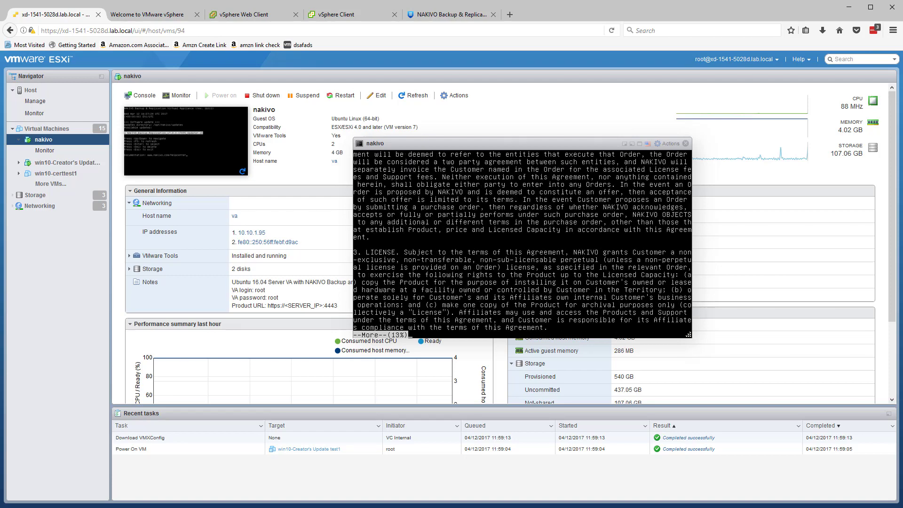
{"action": "key", "text": "space"}
{"action": "key", "text": "space"}
{"action": "key", "text": "space"}
{"action": "key", "text": "space"}
{"action": "key", "text": "space"}
{"action": "key", "text": "space"}
{"action": "key", "text": "space"}
{"action": "key", "text": "space"}
{"action": "key", "text": "space"}
{"action": "key", "text": "space"}
{"action": "key", "text": "space"}
{"action": "key", "text": "space"}
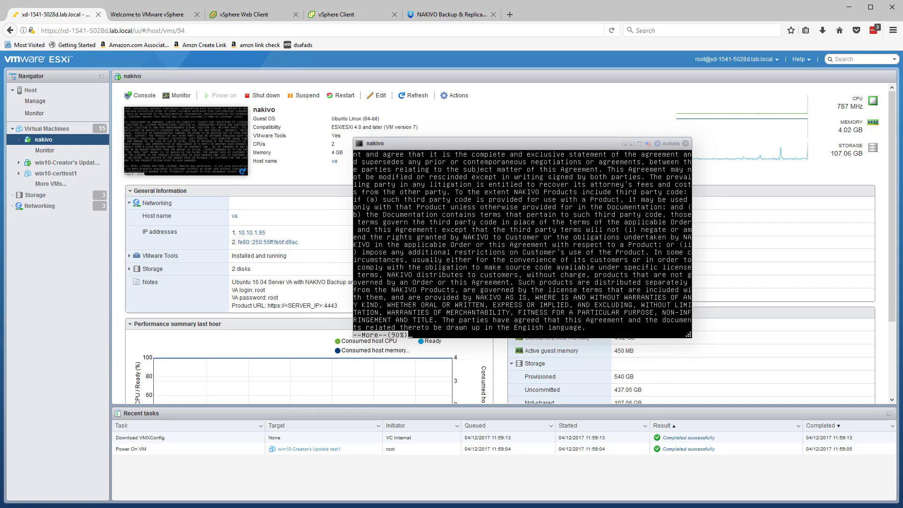
{"action": "key", "text": "space"}
{"action": "key", "text": "space"}
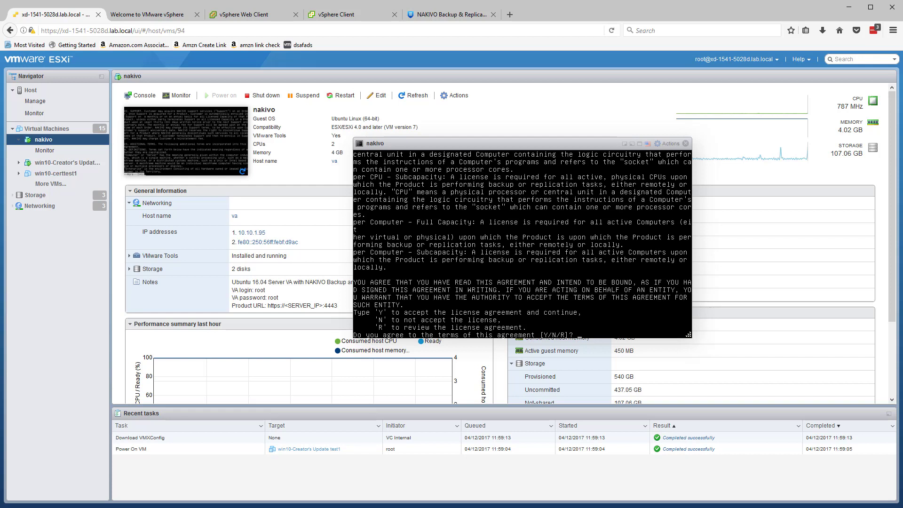
{"action": "type", "text": "Y"}
{"action": "key", "text": "Return"}
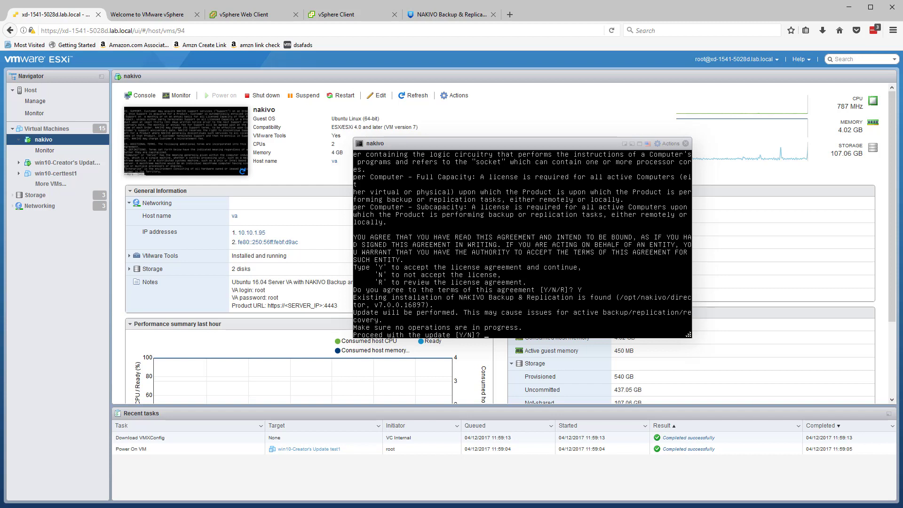
{"action": "type", "text": "Y"}
{"action": "key", "text": "Return"}
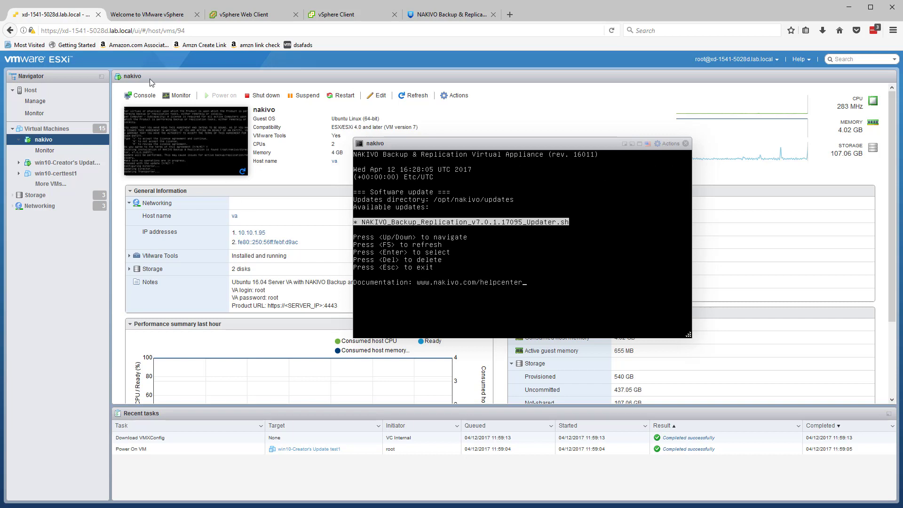
Step: Reload the NAKIVO login page in its browser tab and log back in
{"action": "left_click", "coordinate": [468, 15]}
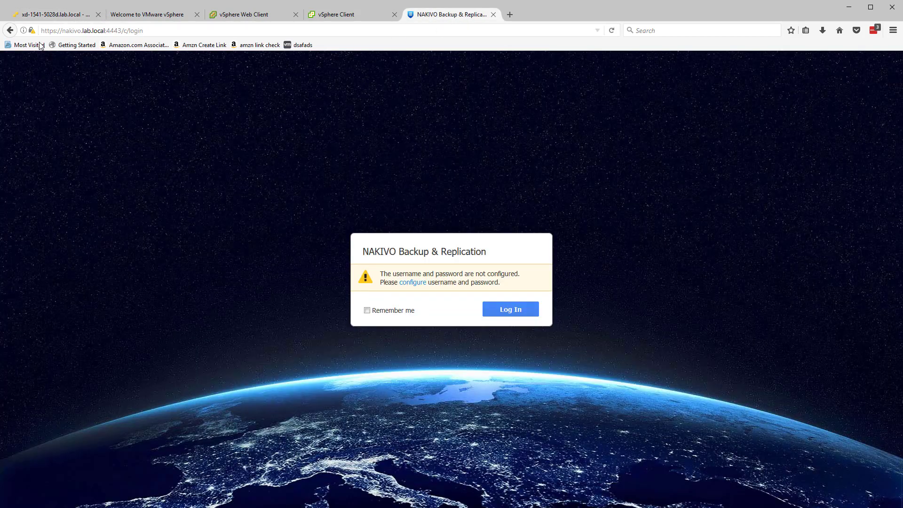
{"action": "left_click", "coordinate": [611, 31]}
{"action": "left_click", "coordinate": [526, 310]}
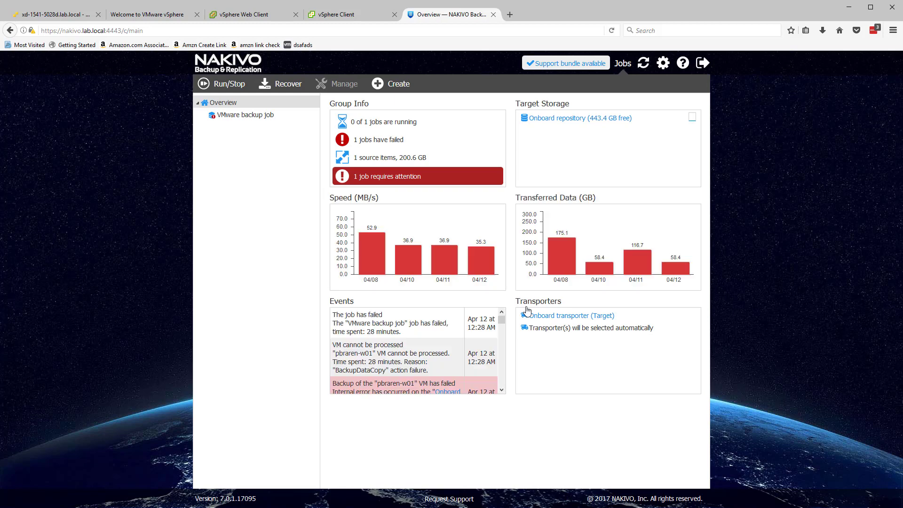
Step: Run the VMware backup job now and view it progressing on the Activities page
{"action": "left_click", "coordinate": [269, 116]}
{"action": "left_click", "coordinate": [223, 83]}
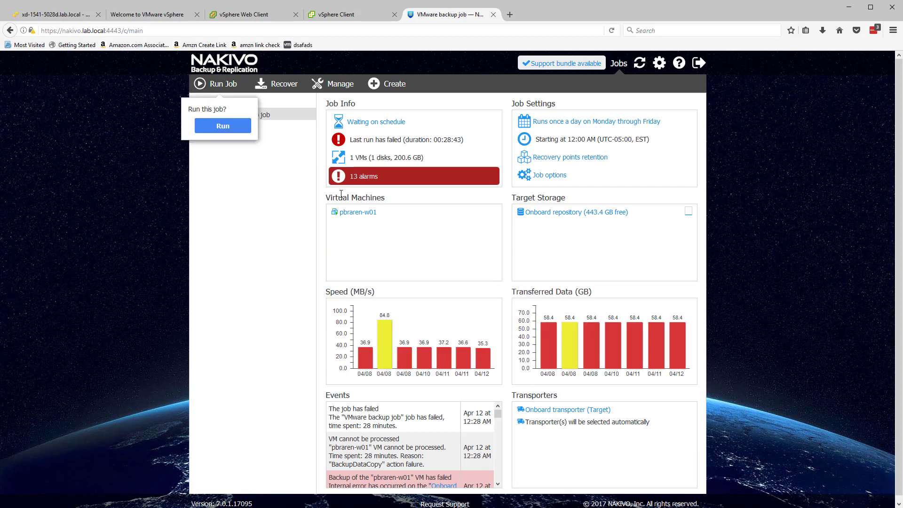
{"action": "left_click", "coordinate": [226, 126]}
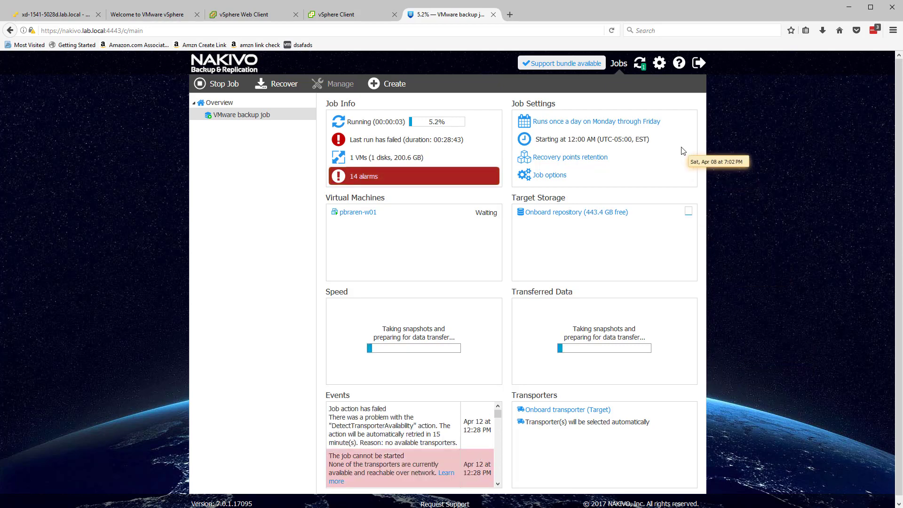
{"action": "left_click", "coordinate": [639, 68]}
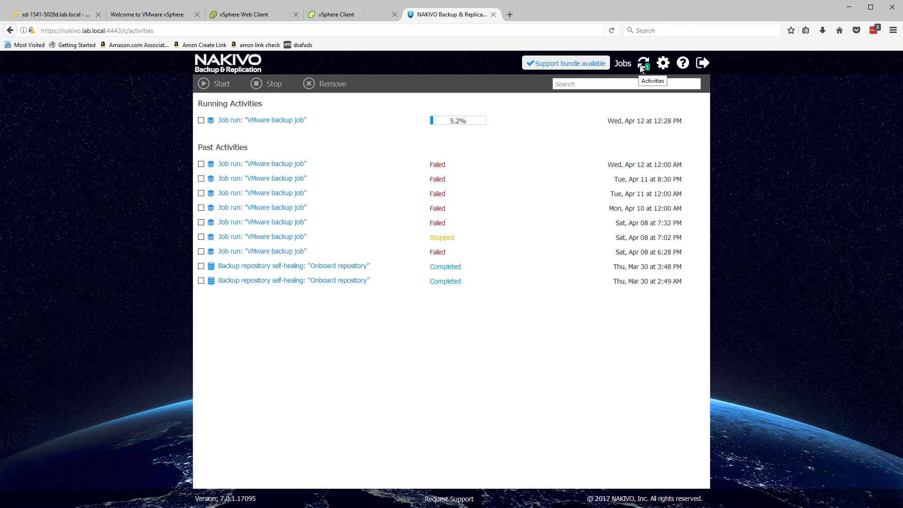
Step: Check the About panel shows version 7.0.1 build 17095, then go back to Jobs
{"action": "left_click", "coordinate": [684, 64]}
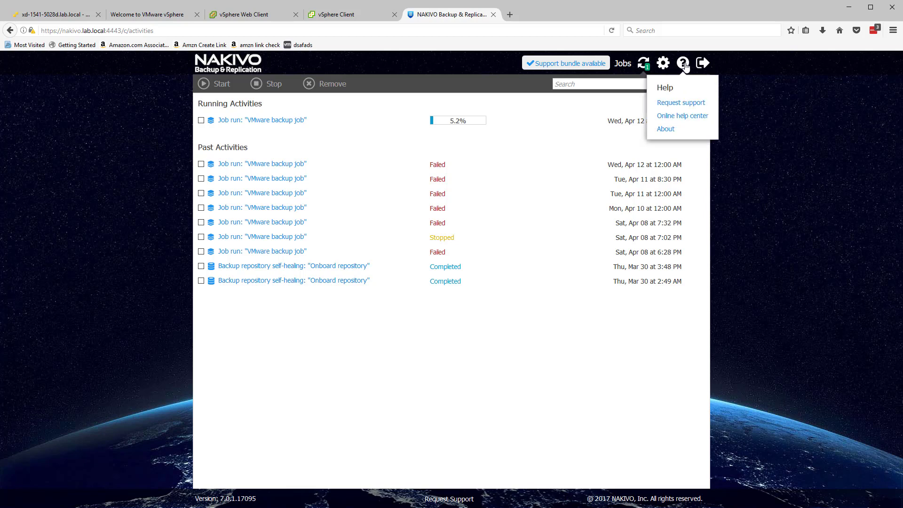
{"action": "left_click", "coordinate": [667, 131]}
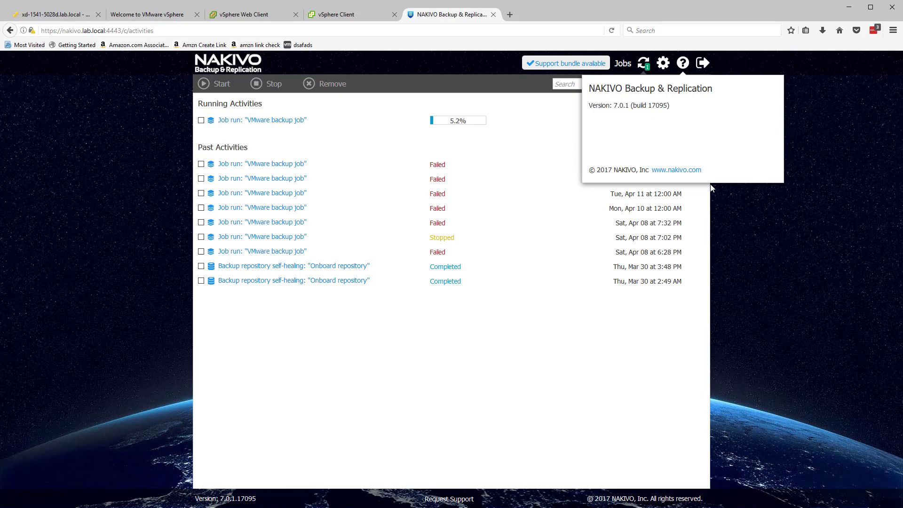
{"action": "left_click", "coordinate": [563, 118]}
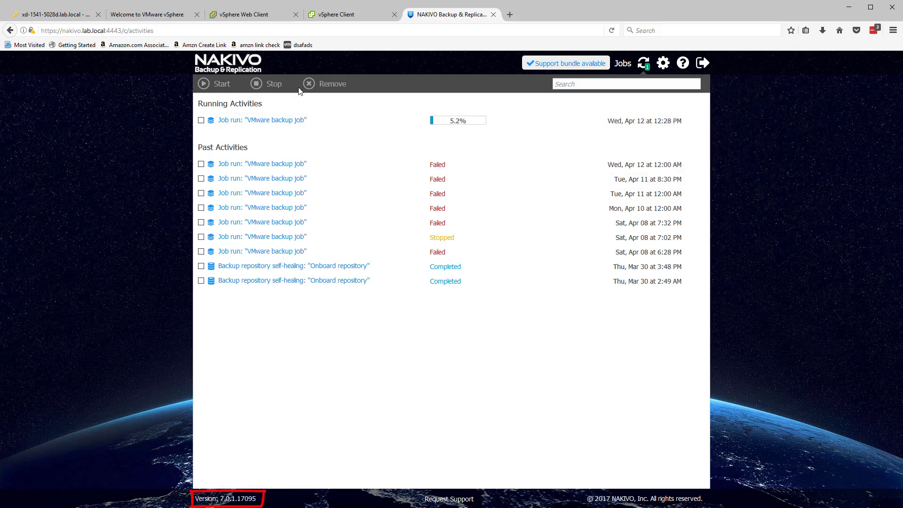
{"action": "left_click", "coordinate": [626, 66]}
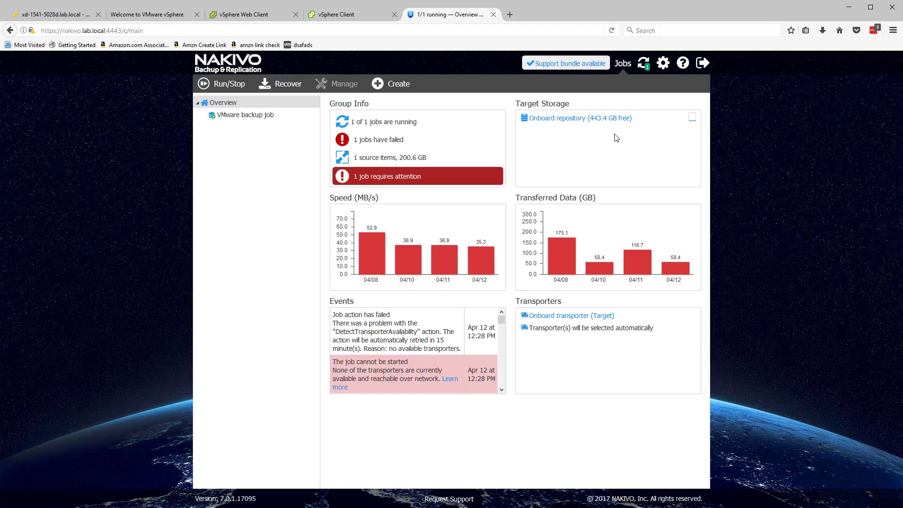
Step: Open the VMware backup job's 14 alarms and dismiss all alarms and notifications
{"action": "left_click", "coordinate": [250, 115]}
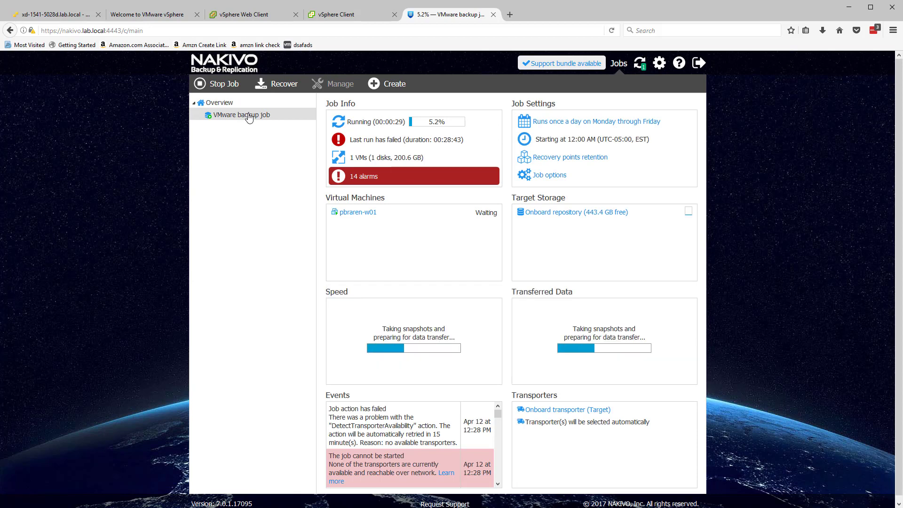
{"action": "right_click", "coordinate": [372, 178]}
{"action": "left_click", "coordinate": [371, 178]}
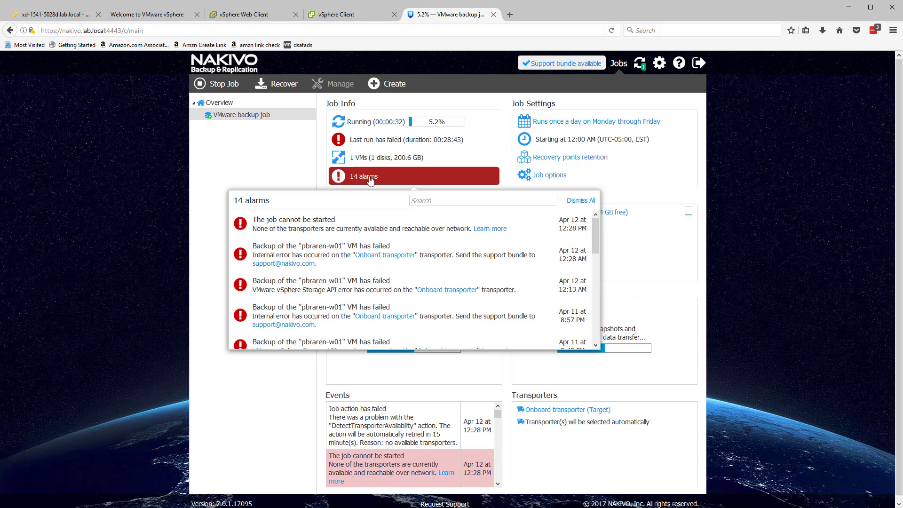
{"action": "left_click", "coordinate": [582, 201]}
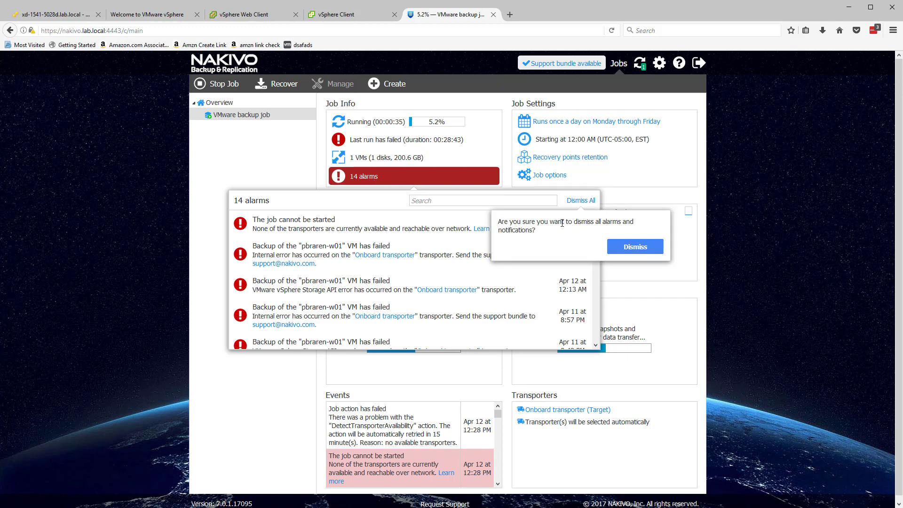
{"action": "left_click", "coordinate": [625, 248]}
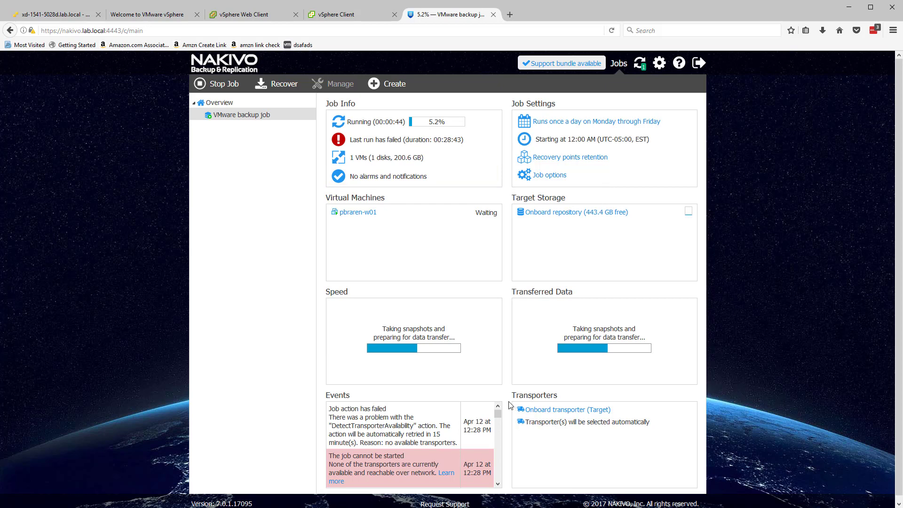
{"action": "left_click_drag", "start_coordinate": [498, 417], "coordinate": [498, 484]}
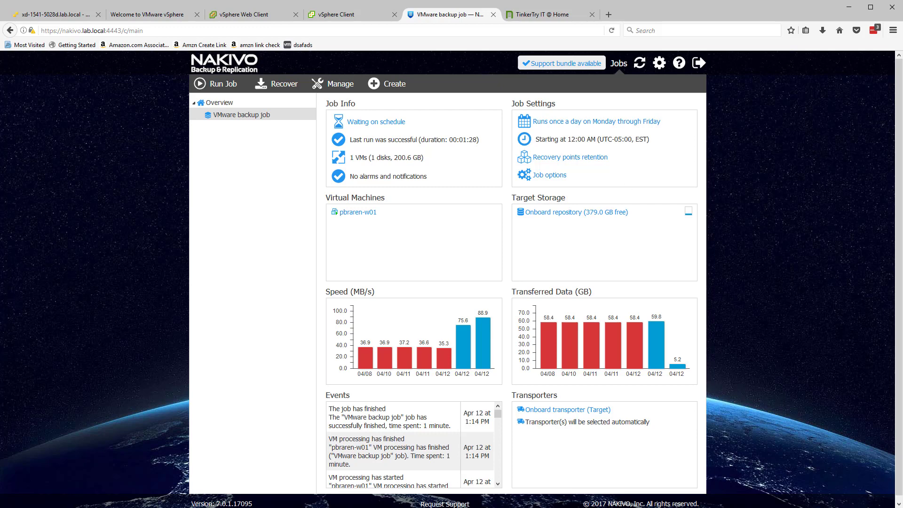
Step: On the TinkerTry IT @ Home tab, open the Meet NAKIVO v7 release article
{"action": "left_click", "coordinate": [546, 14]}
{"action": "scroll", "coordinate": [485, 205], "scroll_direction": "down", "scroll_amount": 1}
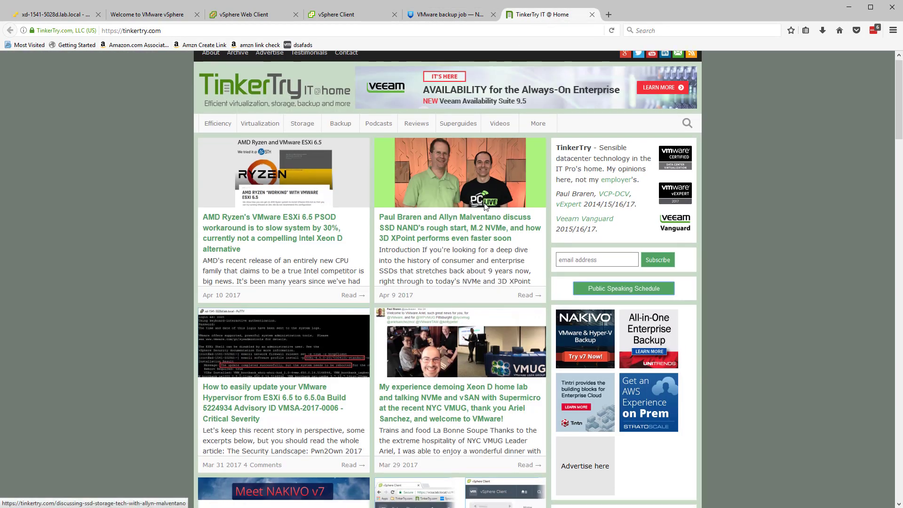
{"action": "scroll", "coordinate": [485, 205], "scroll_direction": "down", "scroll_amount": 2}
{"action": "left_click", "coordinate": [280, 416]}
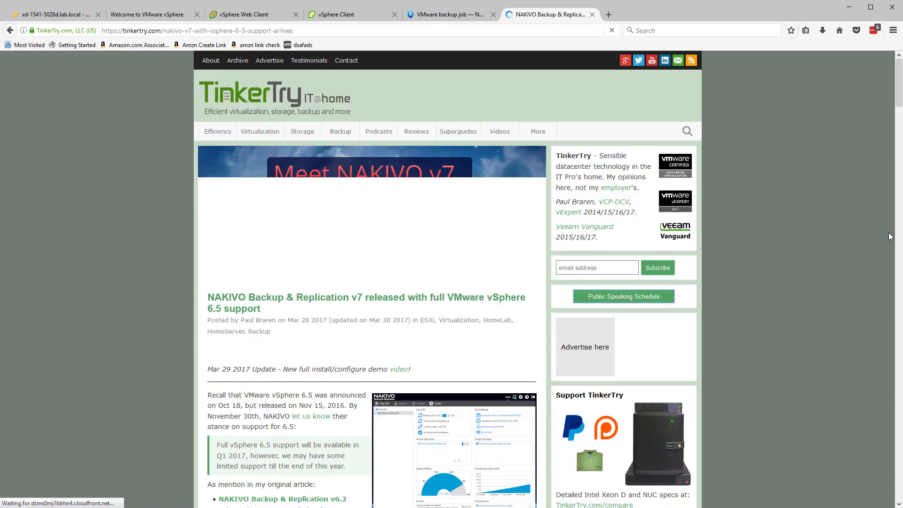